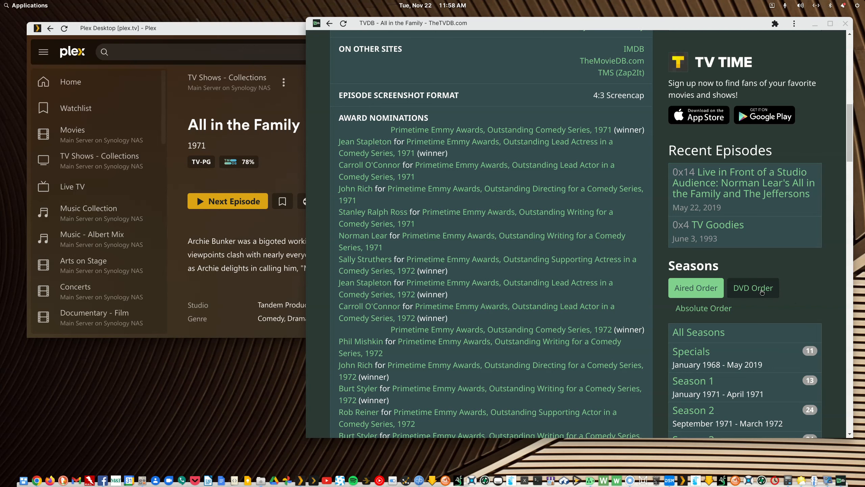
- Switch to the Plex window and refresh the metadata of the show All in the Family
scroll(761, 292, up, 5)
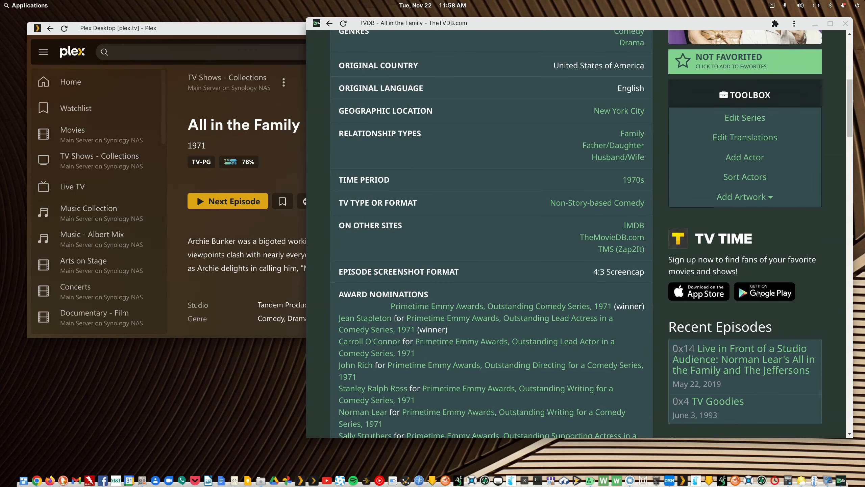
click(252, 30)
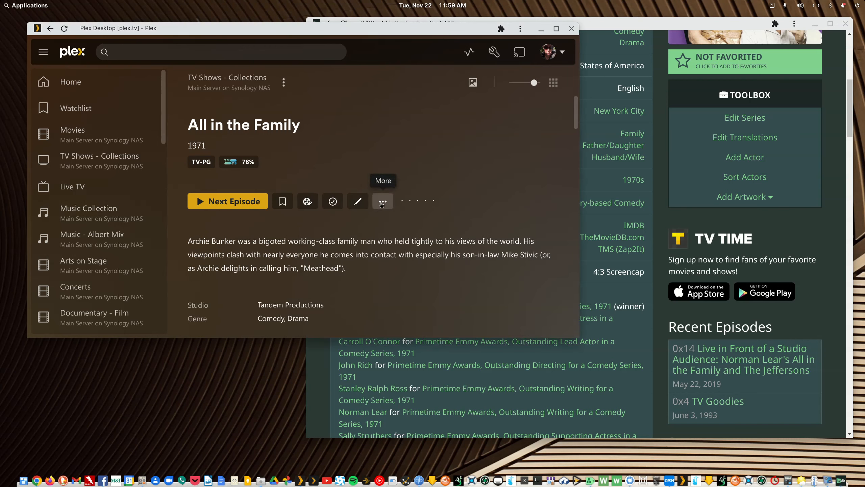
click(382, 202)
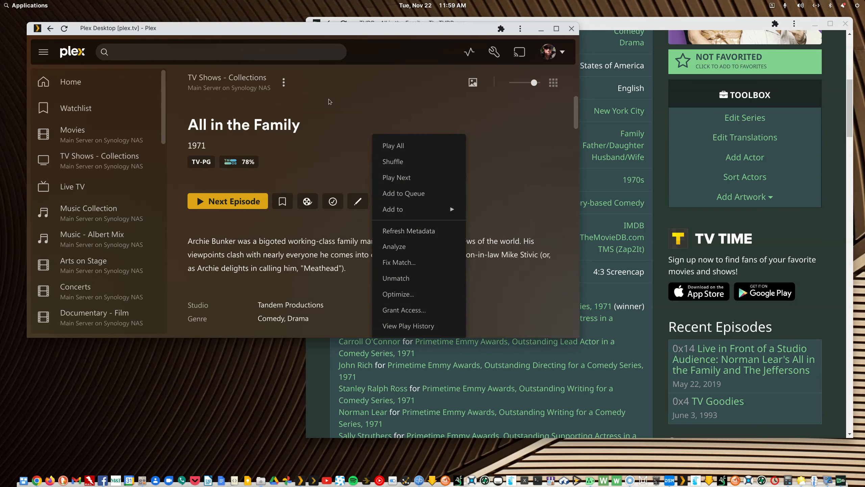
click(391, 231)
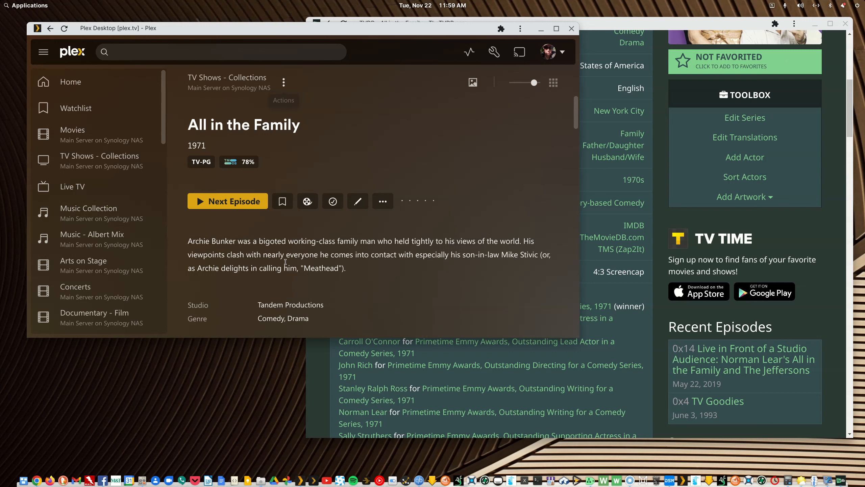
- Switch to the file manager and open the Season 01 folder inside All in the Family
click(261, 480)
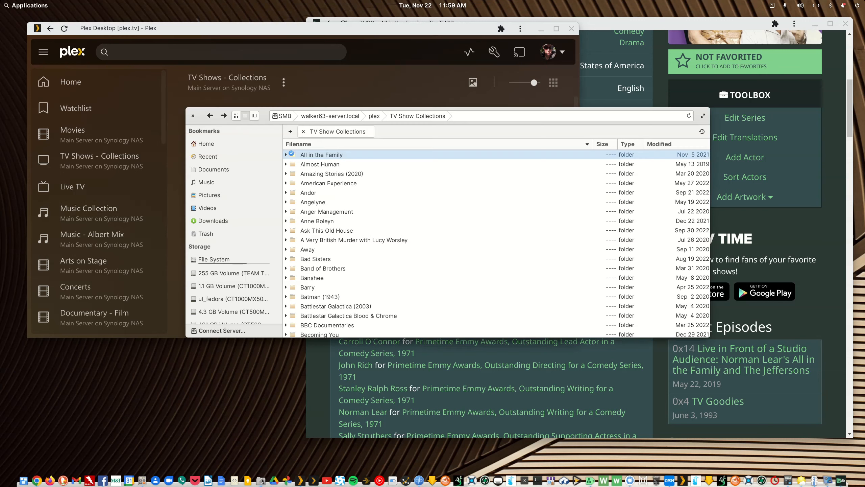
double_click(310, 156)
double_click(308, 155)
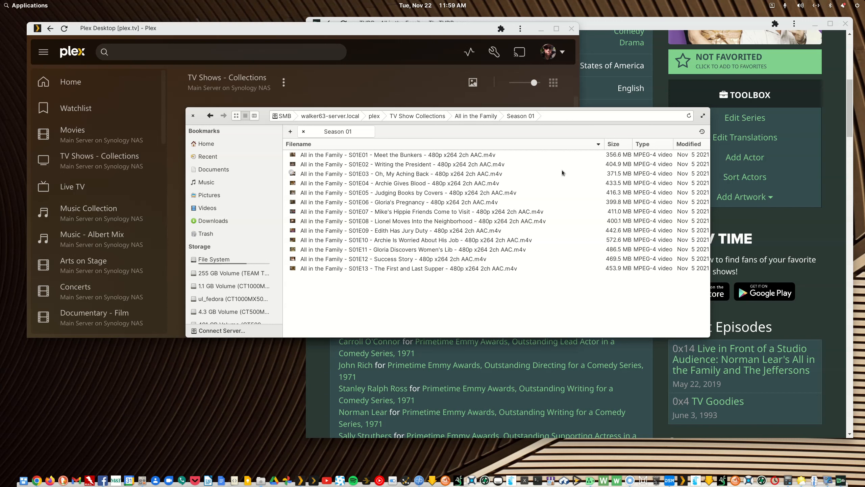
- Rename the first episode's file to "All in the Family - S01E01 - Meet the Bunkers [480p x264 2ch AAC].m4v"
key(F2)
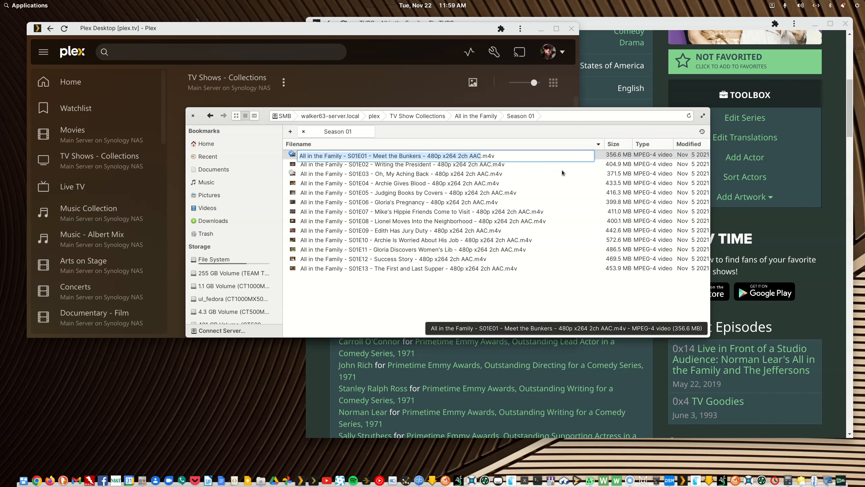
key(Home)
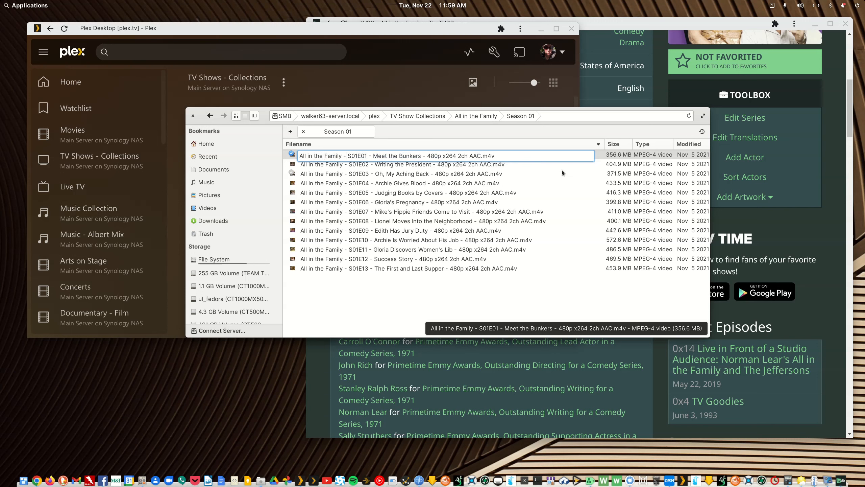
key(Delete)
key(Delete)
text([)
text(])
key(Left)
key(Left)
key(Left)
key(Left)
key(Left)
key(Left)
key(Left)
key(Left)
key(Left)
key(Left)
key(Left)
key(Left)
key(Left)
key(Left)
key(Left)
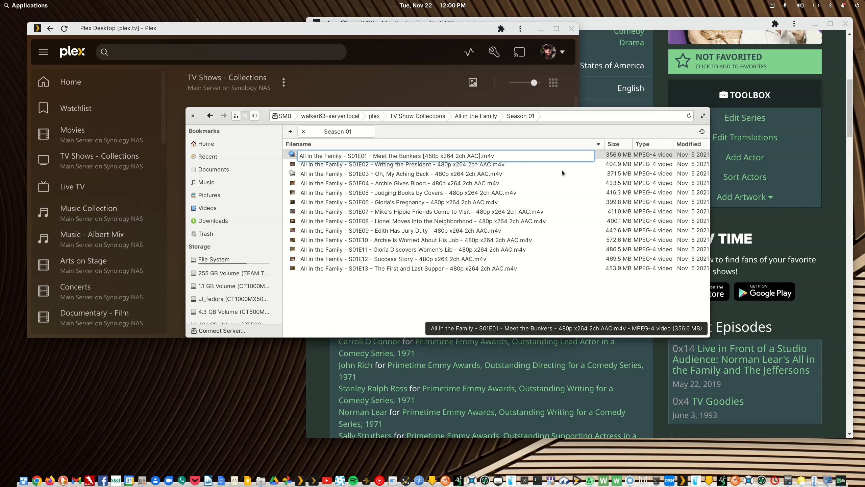
key(Return)
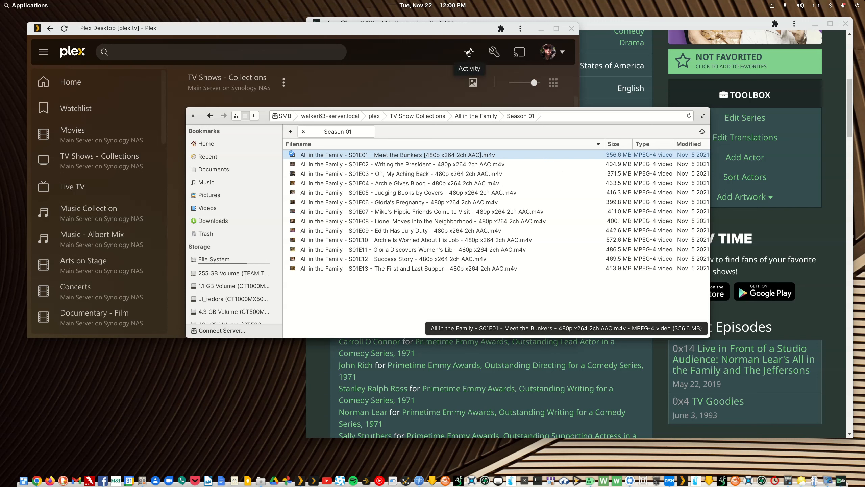
click(431, 32)
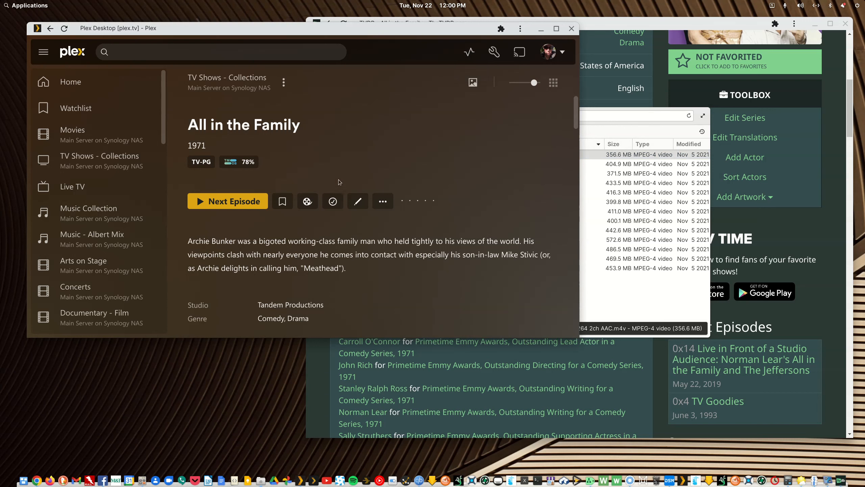
click(383, 201)
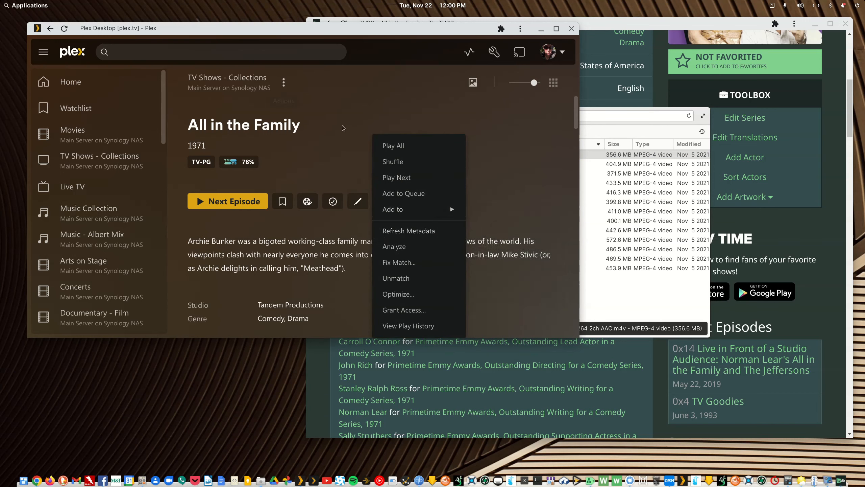
click(299, 86)
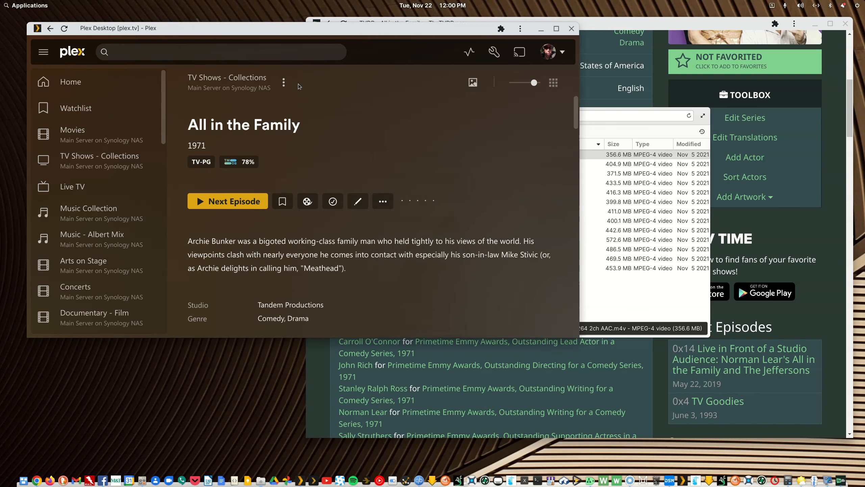
click(595, 111)
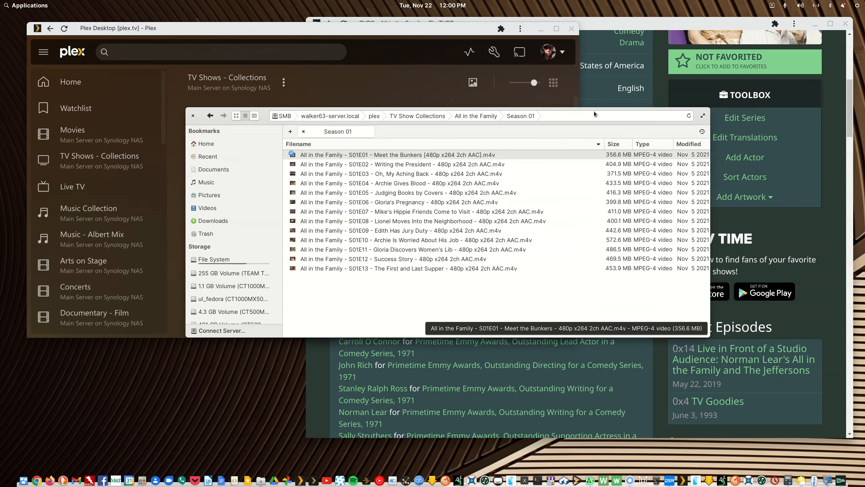
- Switch to Plex and scan the library files of TV Shows - Collections
click(306, 100)
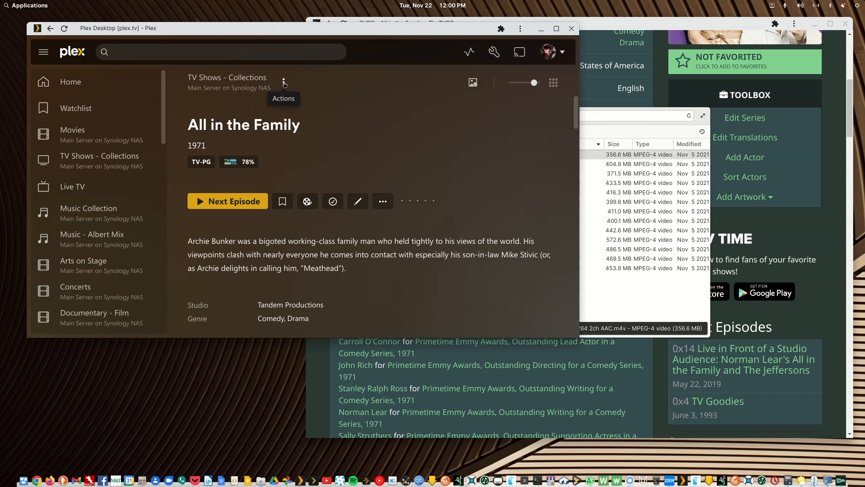
click(283, 82)
mouse_move(288, 153)
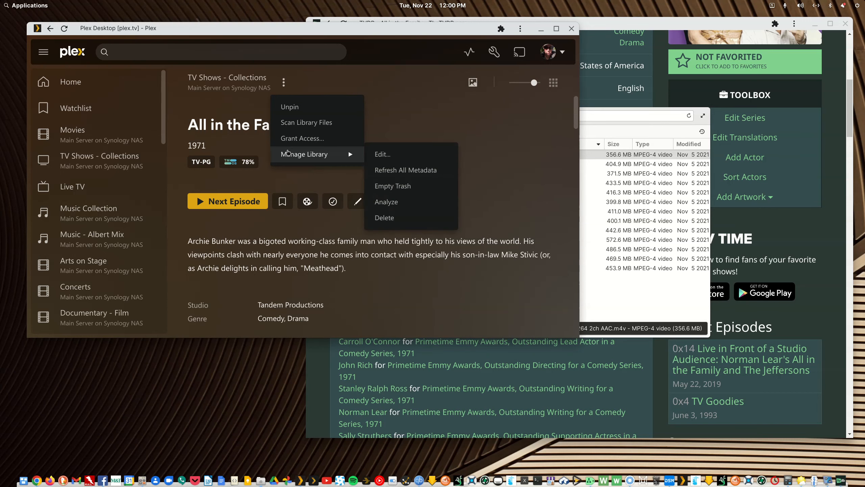
click(306, 122)
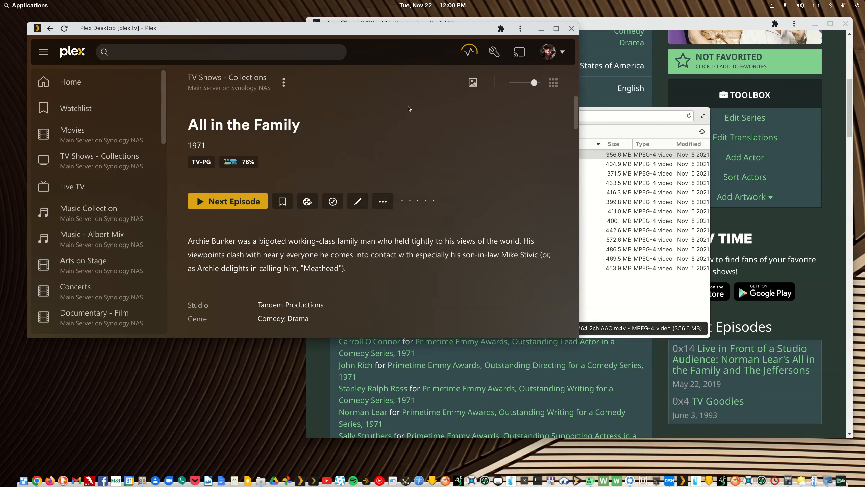
- Check the file path stored in Plex for the Season 1 episode Meet the Bunkers, leaving its details unchanged
click(592, 112)
click(427, 90)
scroll(258, 188, down, 8)
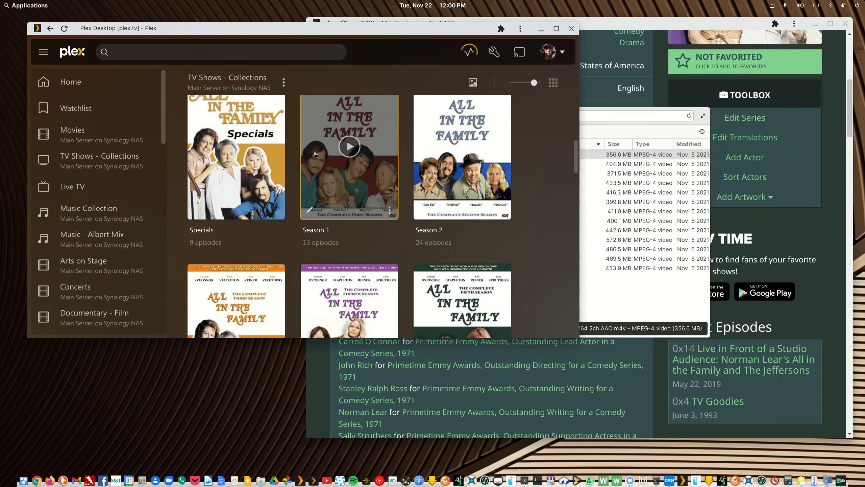
click(363, 138)
scroll(396, 170, down, 4)
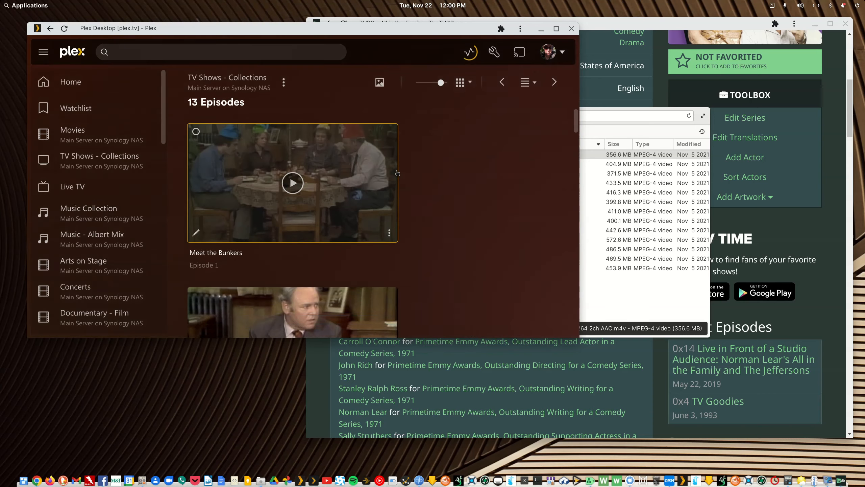
scroll(212, 225, up, 2)
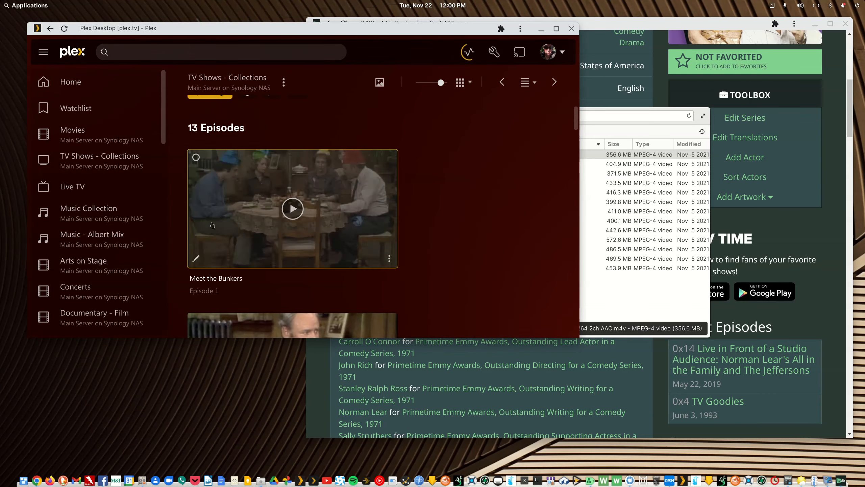
click(196, 258)
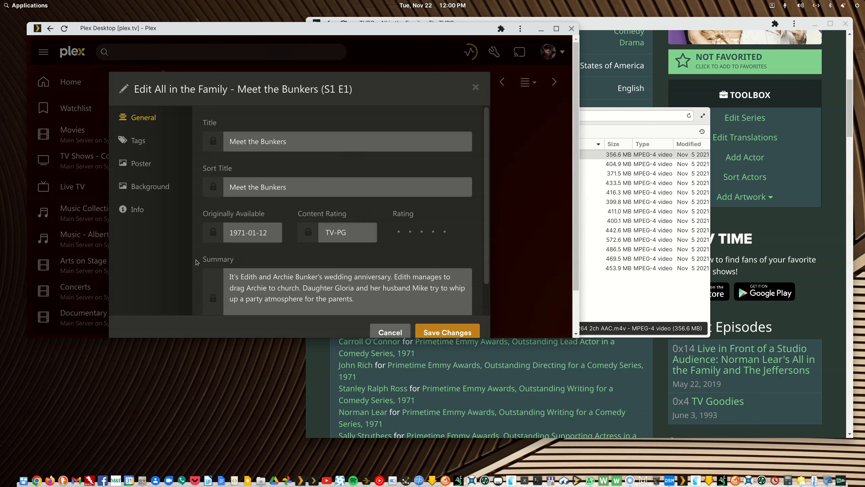
click(137, 210)
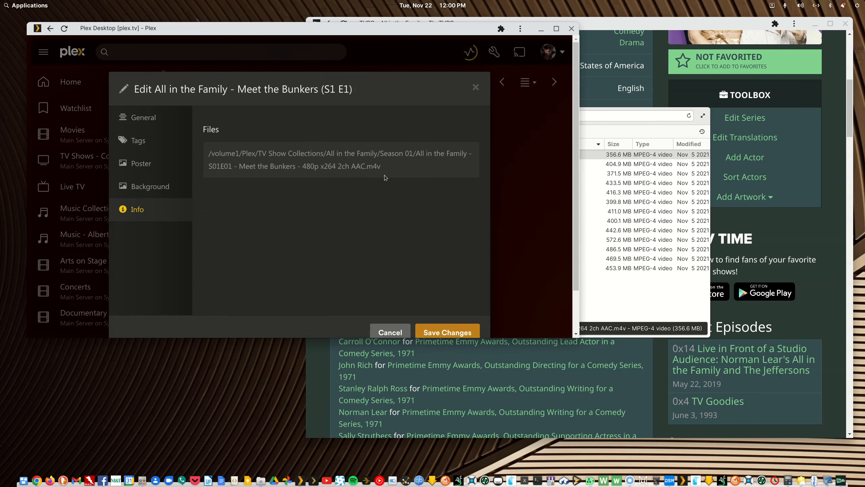
click(388, 330)
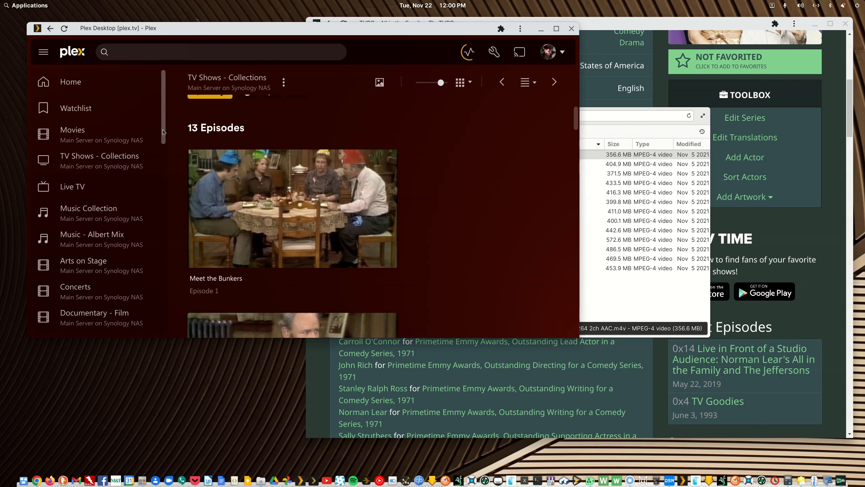
- Display the Plex server activity to check the progress of the library scan
drag(162, 129, 197, 70)
click(469, 55)
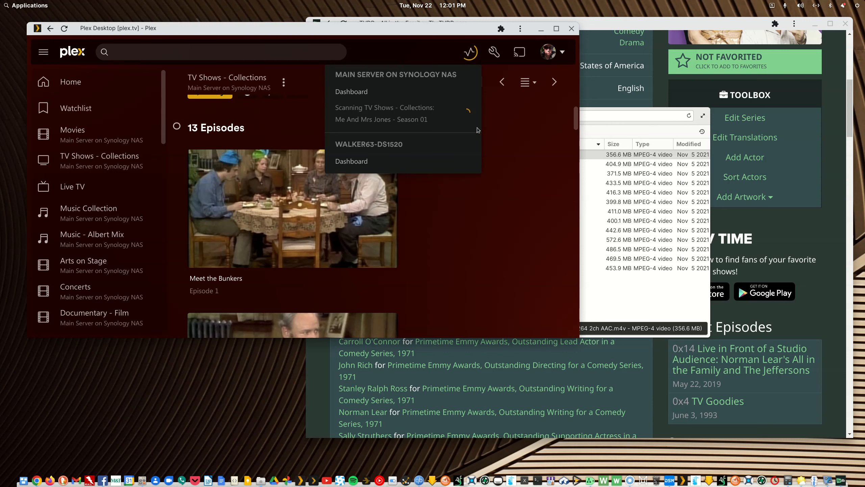
drag(410, 29, 411, 29)
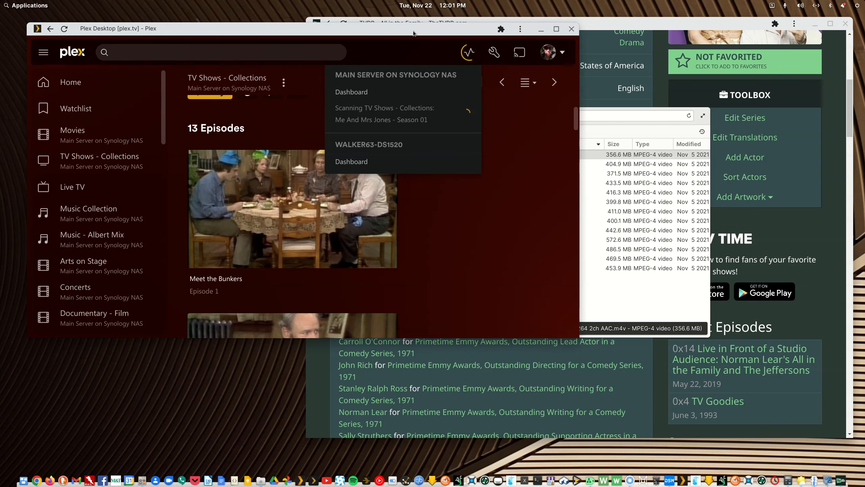
- Return to the TV Show Collections folder in the file manager and view the available actions for the All in the Family folder
click(586, 110)
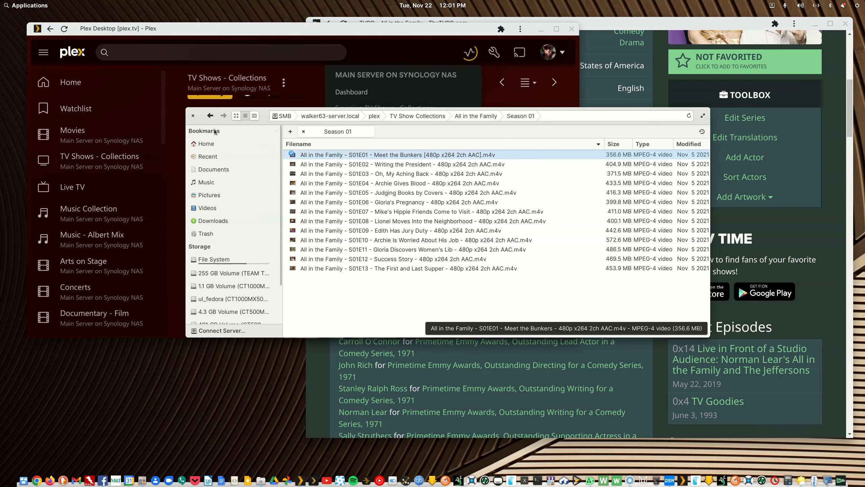
click(210, 116)
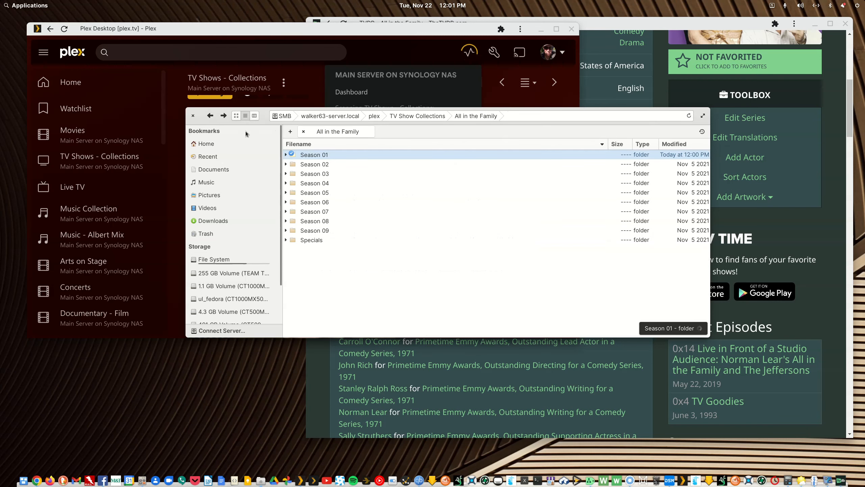
click(210, 116)
right_click(312, 156)
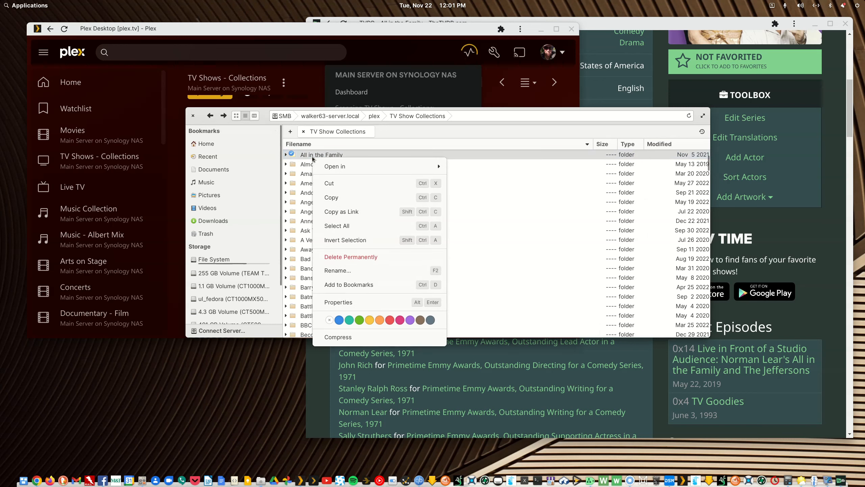
click(266, 118)
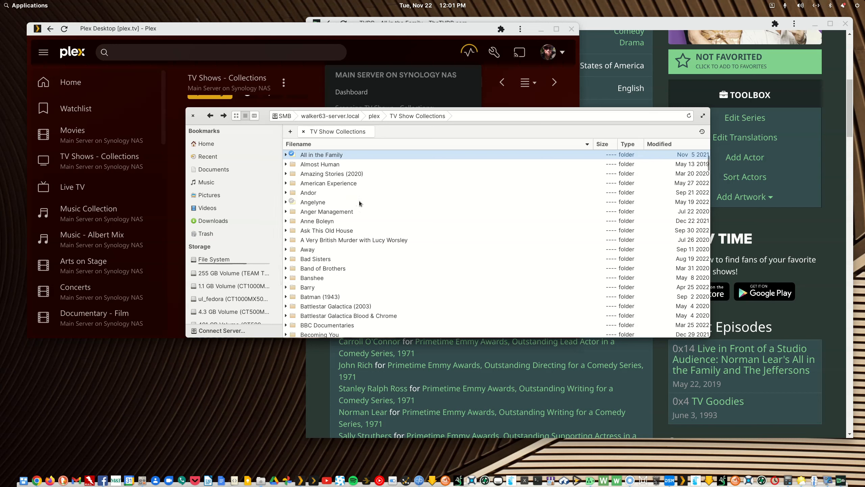
- Switch to Plex and view the library management options for TV Shows - Collections, including Empty Trash
click(324, 40)
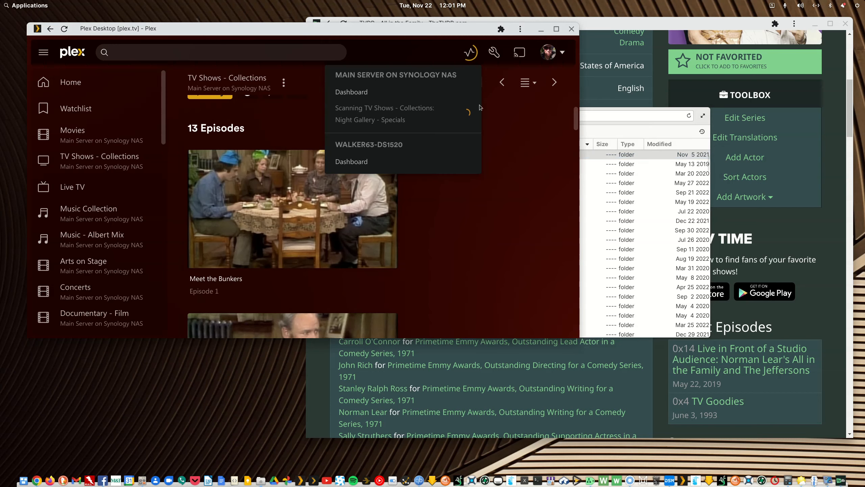
click(283, 83)
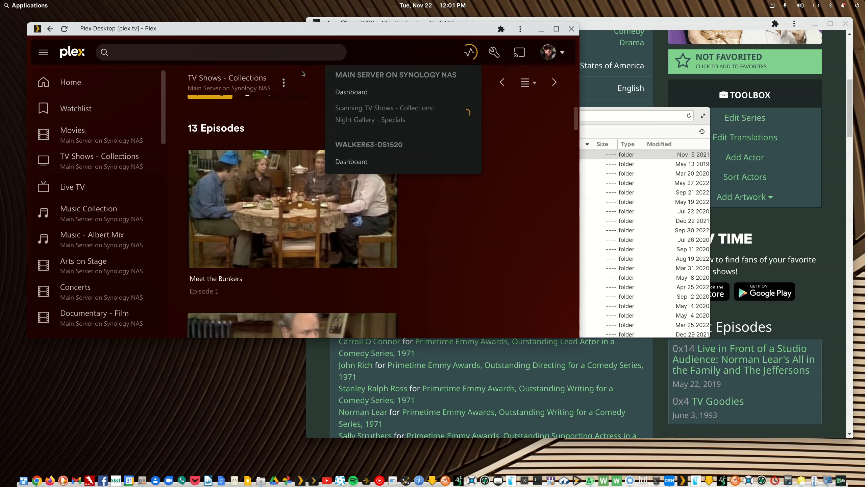
click(284, 83)
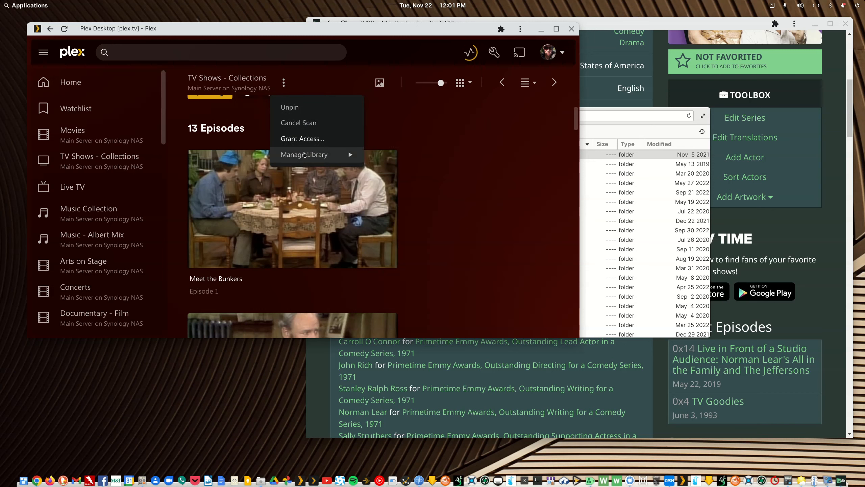
mouse_move(307, 155)
click(391, 187)
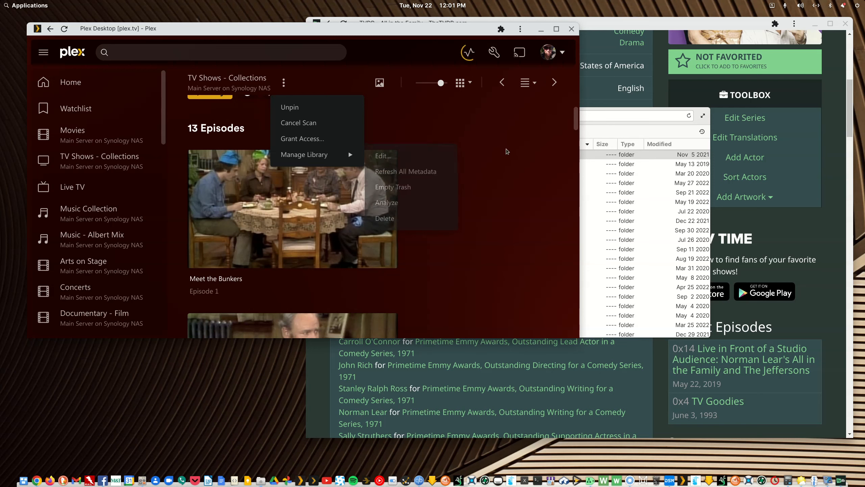
- Display the server's Troubleshooting settings and examine the Optimize Database and Clean Bundles maintenance options
click(493, 53)
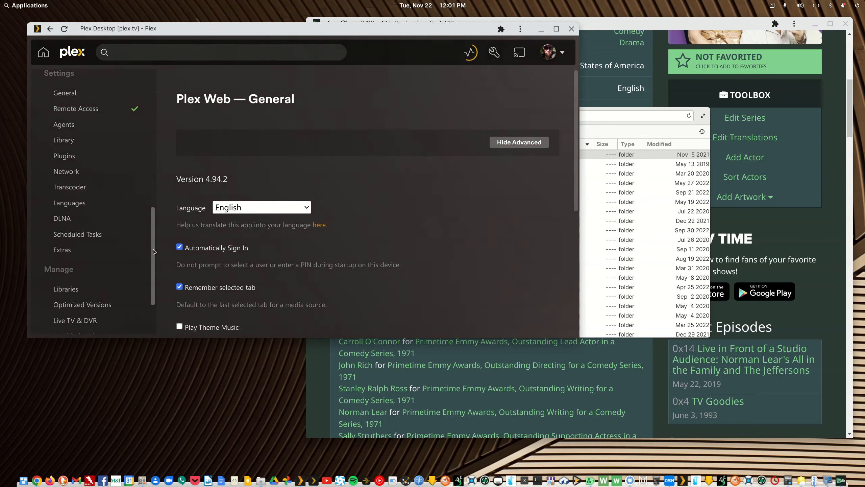
scroll(153, 249, down, 2)
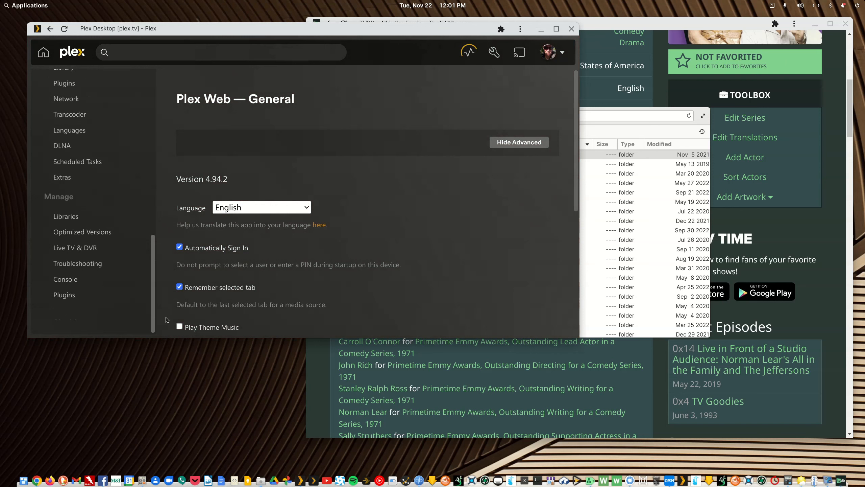
click(102, 265)
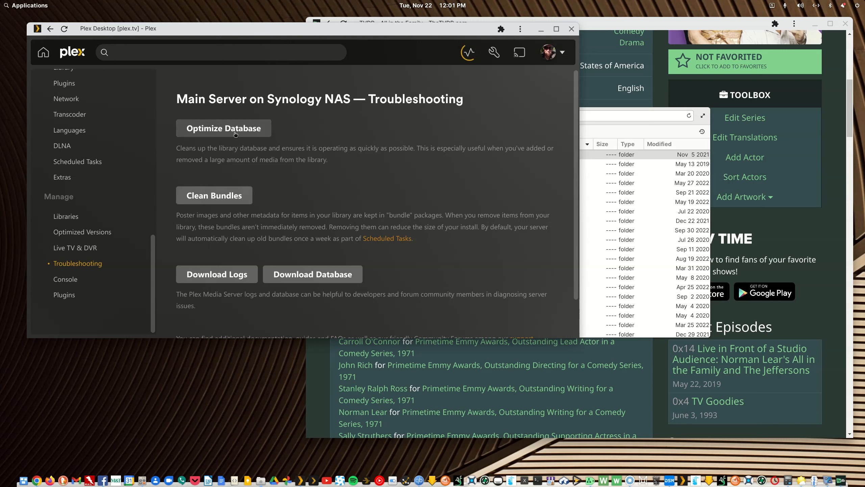
click(250, 197)
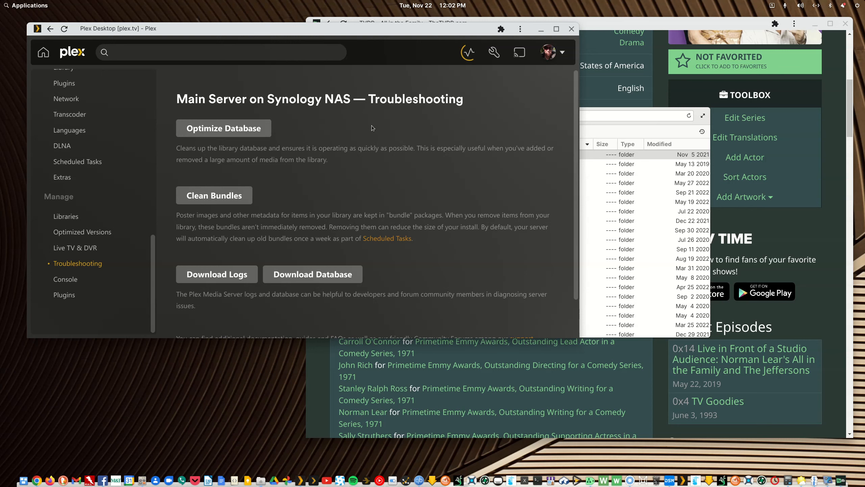
- Switch to the file manager and open the Season 01 folder of All in the Family
click(587, 109)
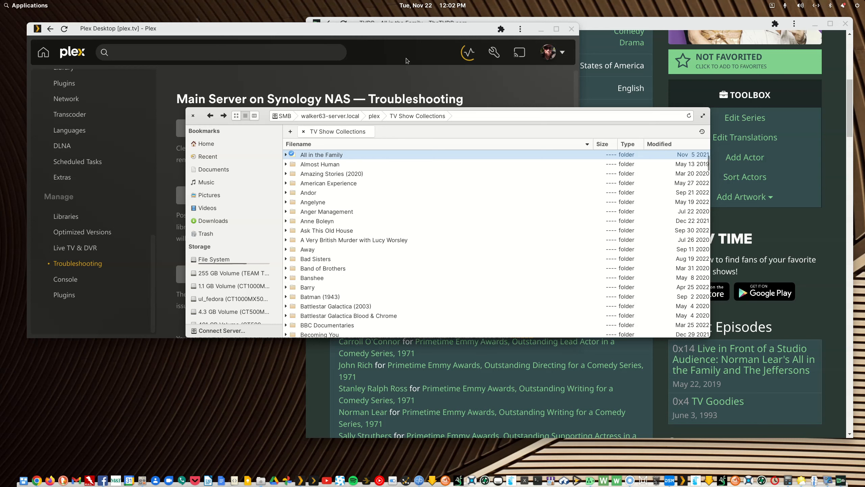
click(287, 155)
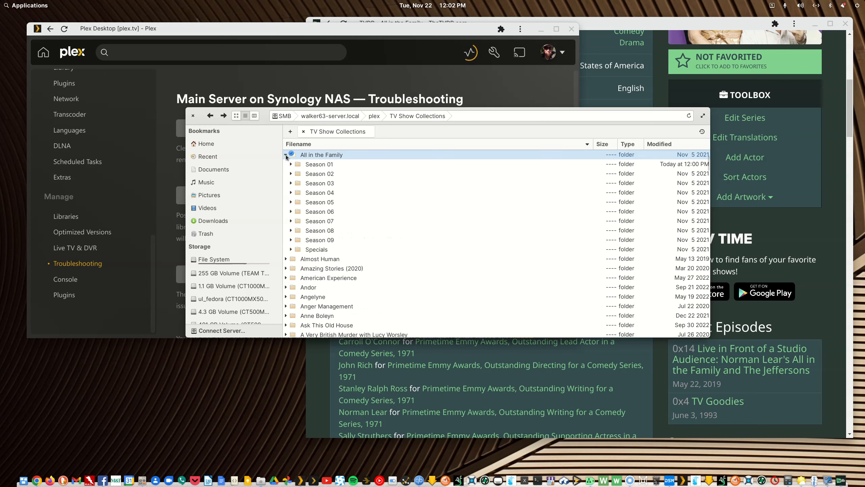
double_click(318, 165)
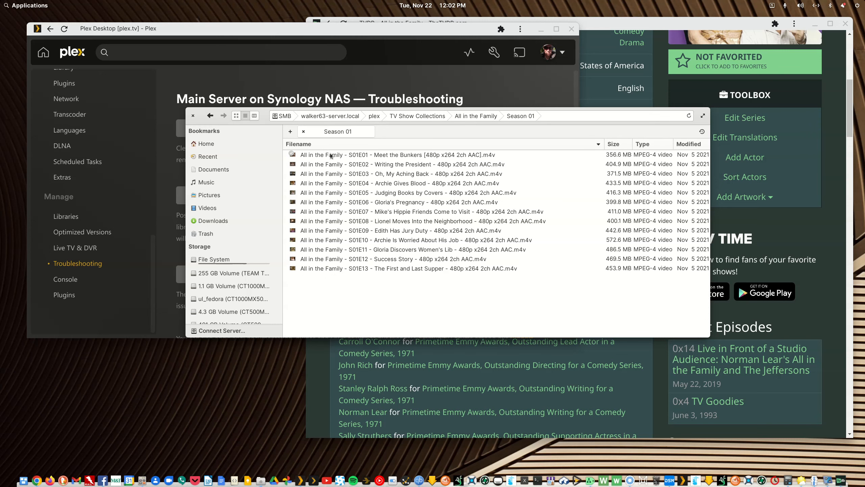
- Return to Plex, leave the server settings and go to the main show page of All in the Family
click(410, 72)
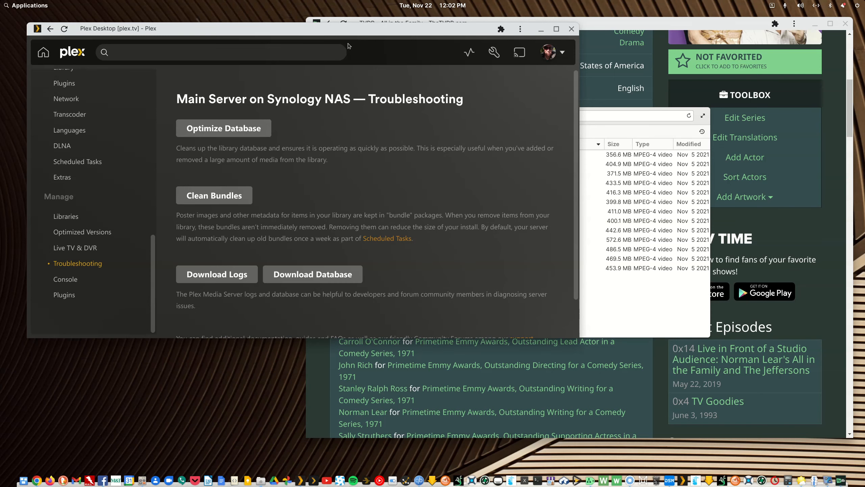
right_click(367, 54)
click(373, 55)
right_click(372, 55)
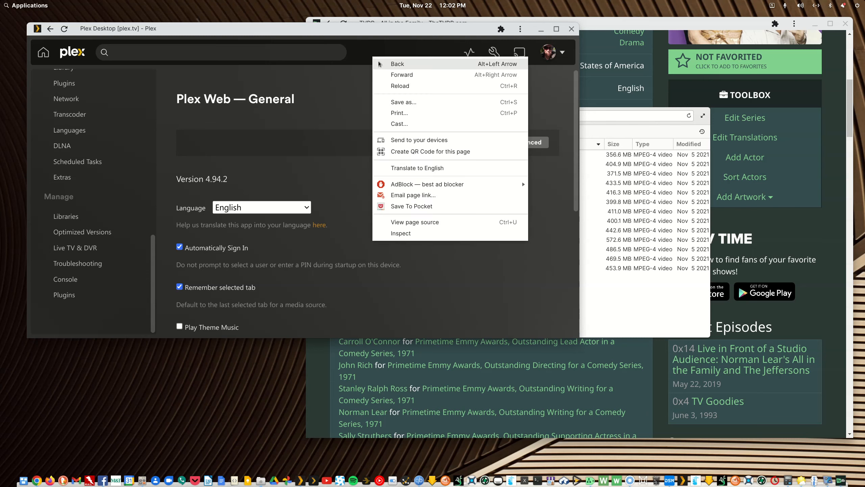
click(379, 62)
scroll(354, 147, up, 3)
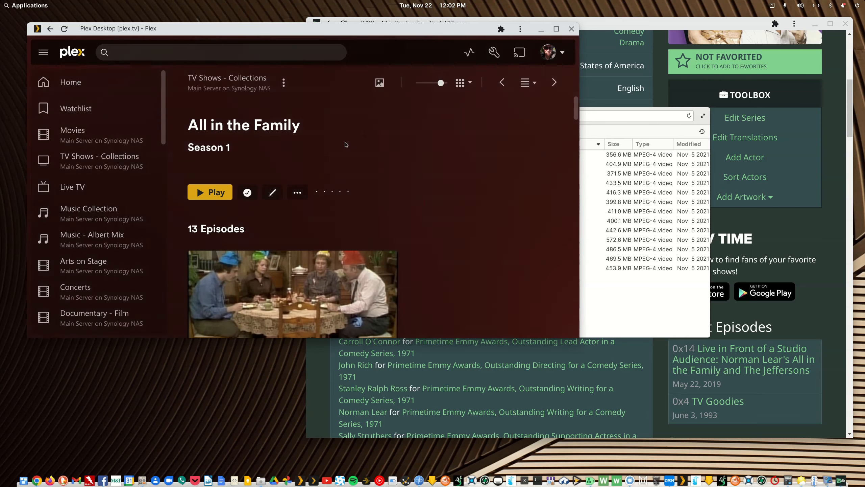
click(277, 122)
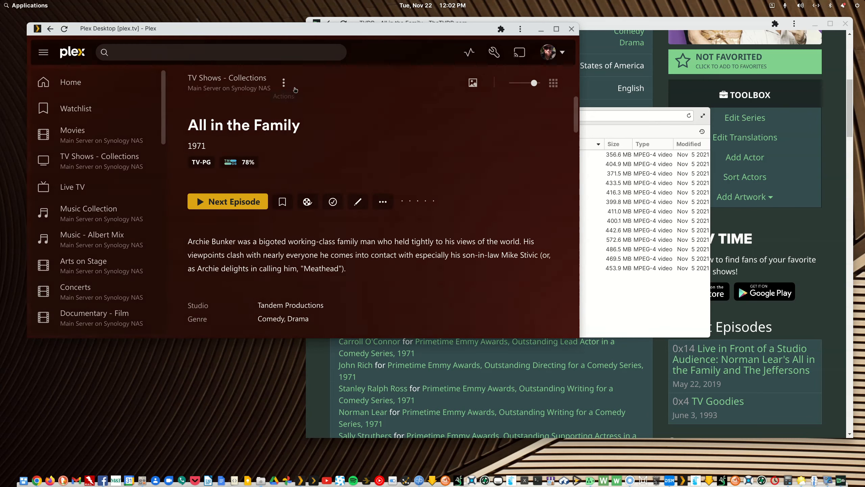
- Open the advanced settings of the TV Shows - Collections library and look through them
click(284, 83)
mouse_move(288, 151)
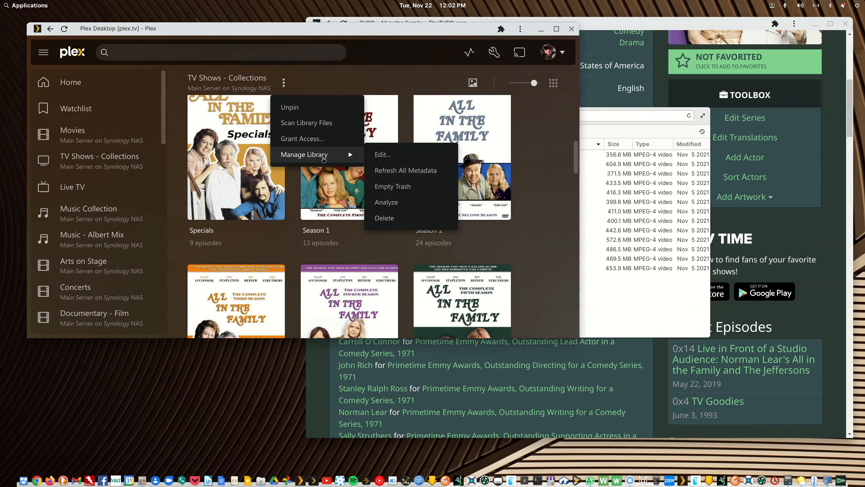
click(368, 155)
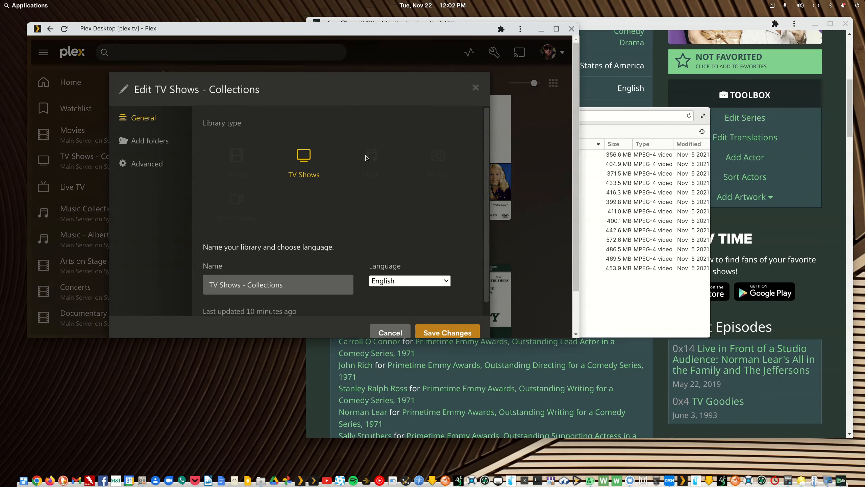
click(145, 164)
scroll(328, 252, down, 5)
scroll(327, 252, up, 4)
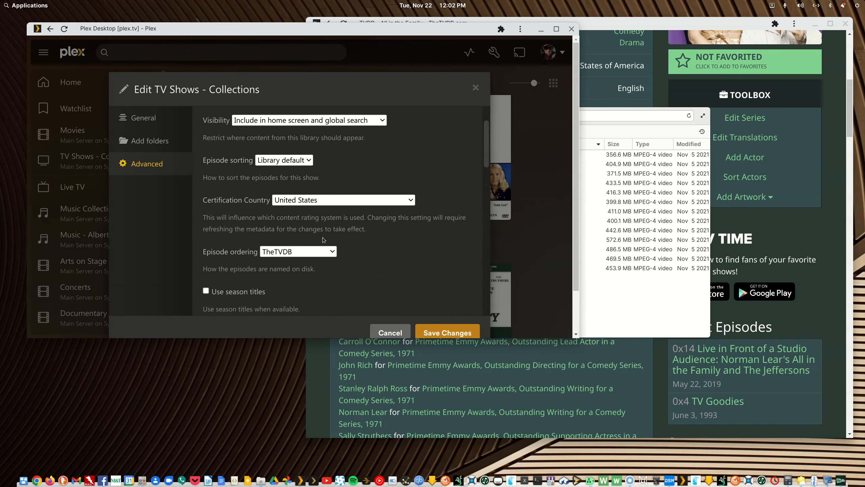
- Review the library's Episode ordering choices, keep TheTVDB, and close the library settings without saving
click(332, 257)
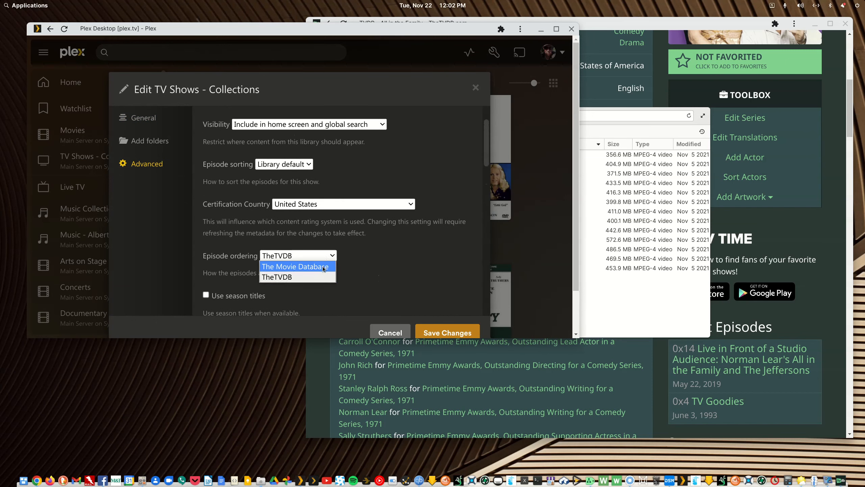
click(355, 271)
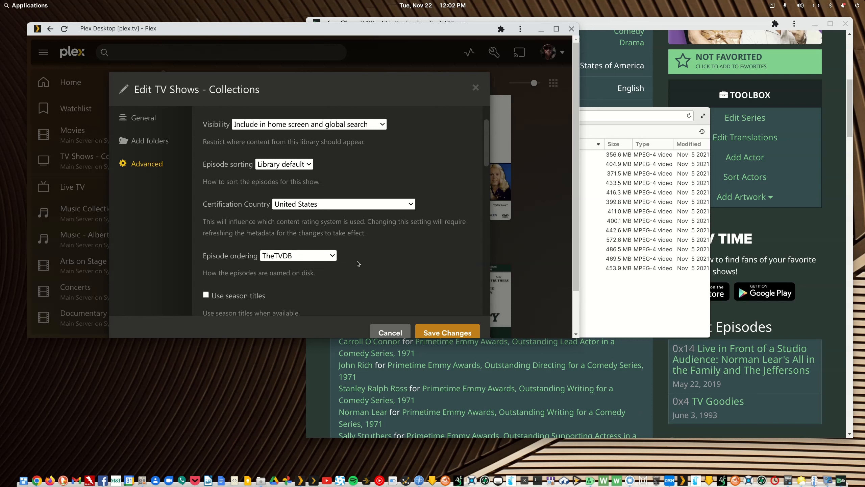
scroll(357, 261, down, 3)
scroll(357, 261, up, 3)
click(379, 332)
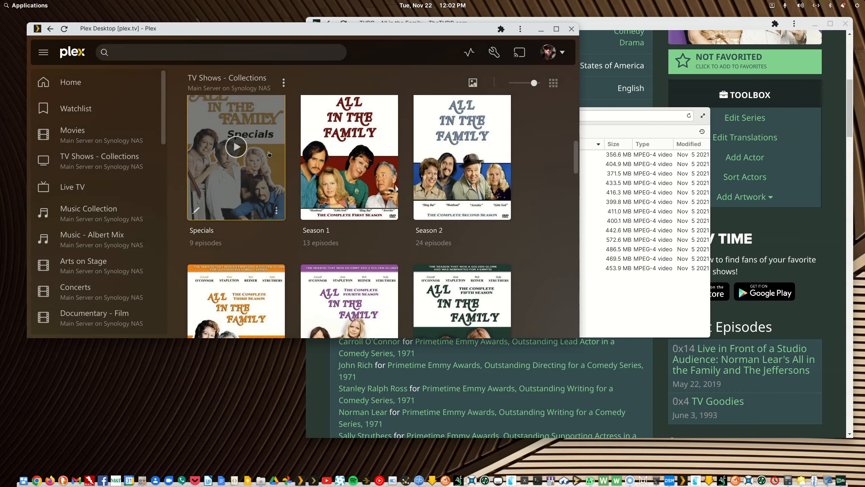
- Review the Episode ordering choices in the advanced settings of the All in the Family show, and close them without changing anything
scroll(289, 154, up, 4)
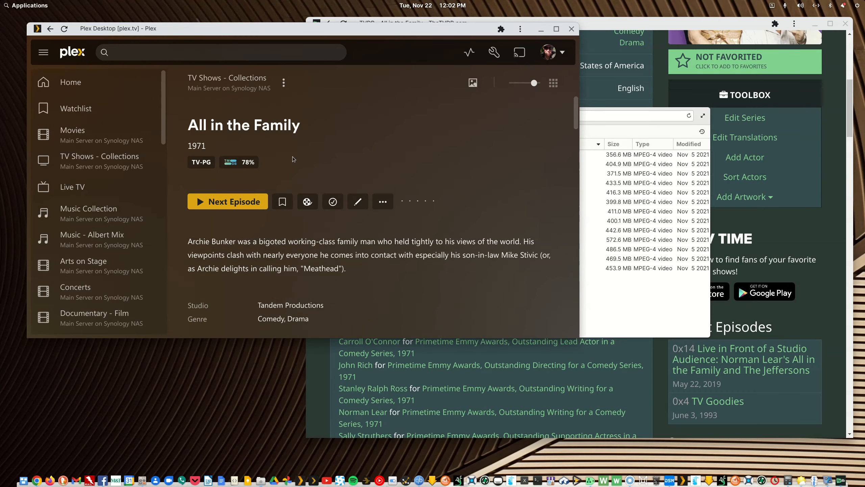
click(358, 201)
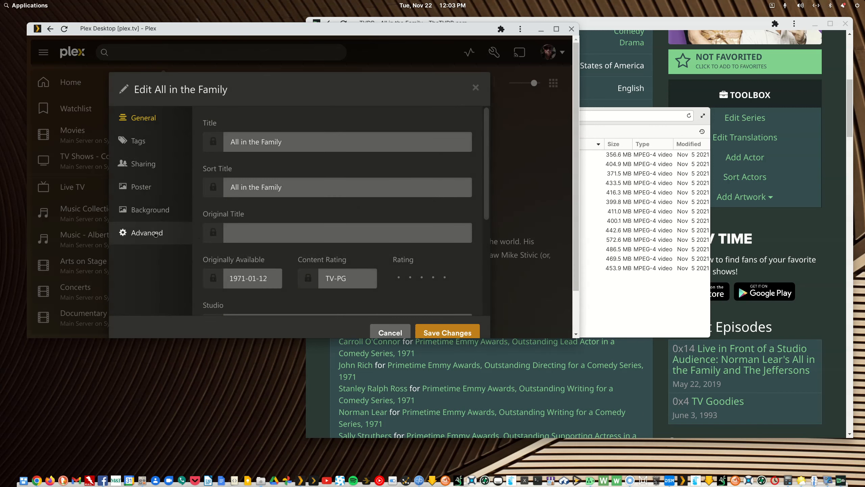
click(155, 233)
scroll(329, 242, down, 2)
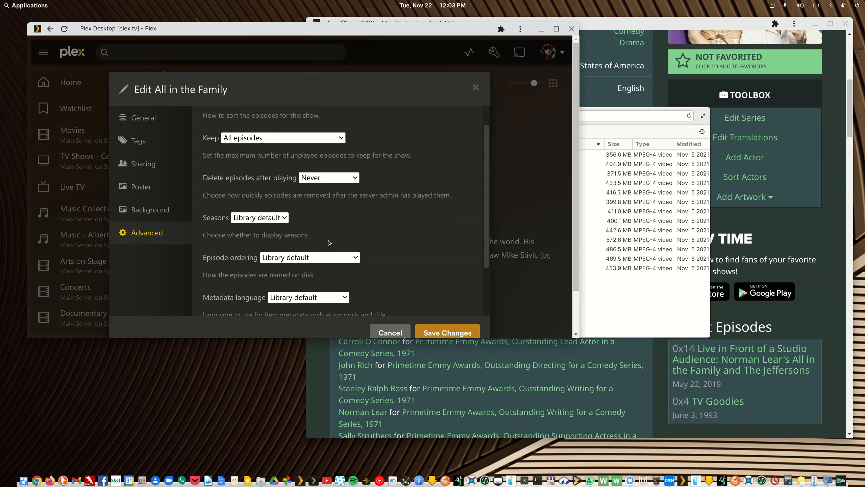
scroll(328, 239, down, 1)
click(355, 232)
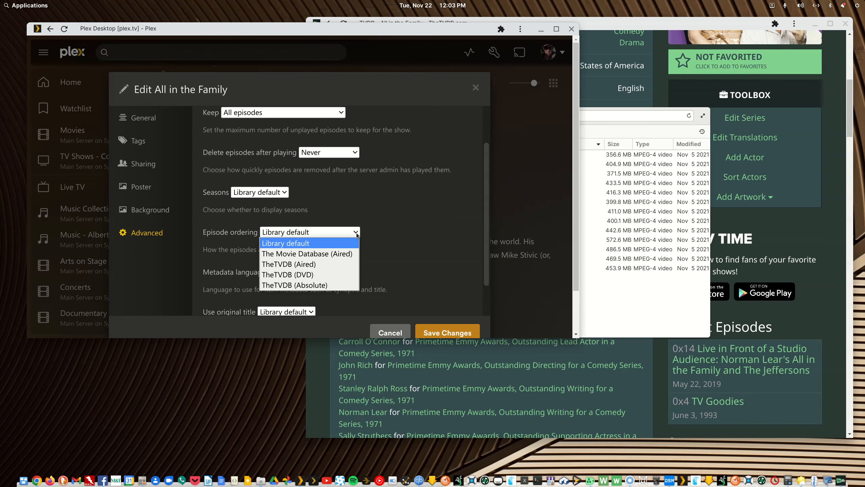
click(444, 329)
click(476, 88)
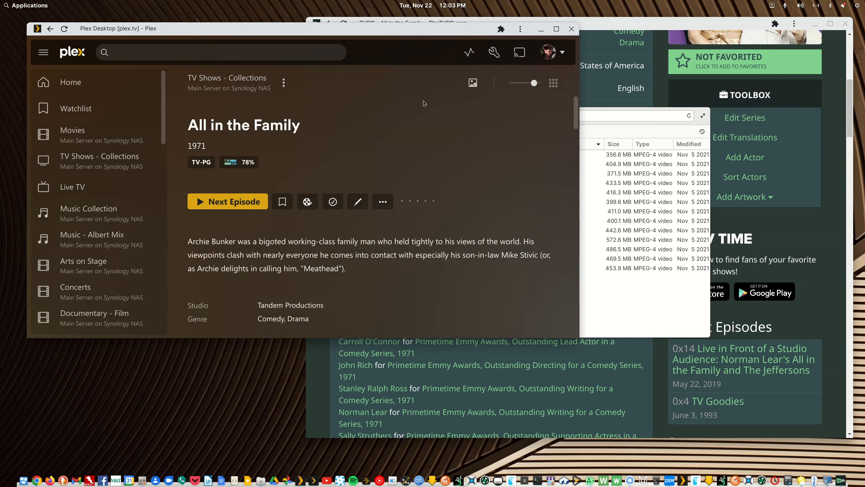
- Refresh the metadata of the All in the Family show
click(383, 201)
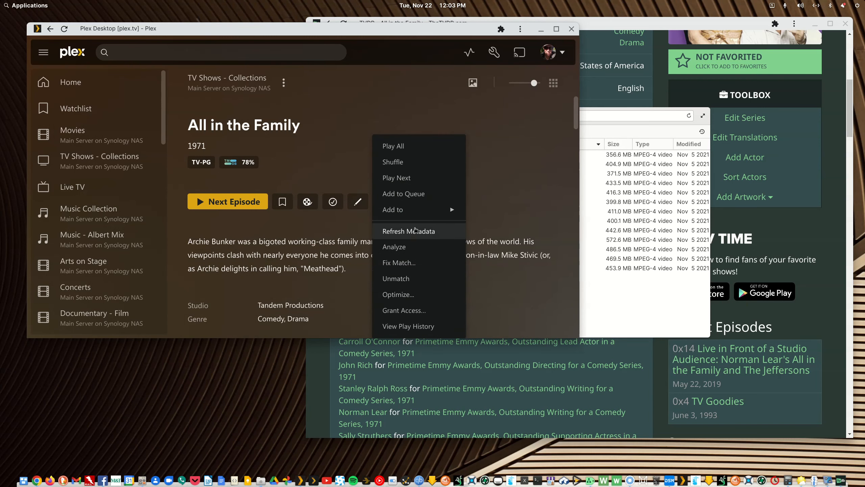
click(415, 231)
- Switch to the file manager and go back to the TV Show Collections folder
click(598, 108)
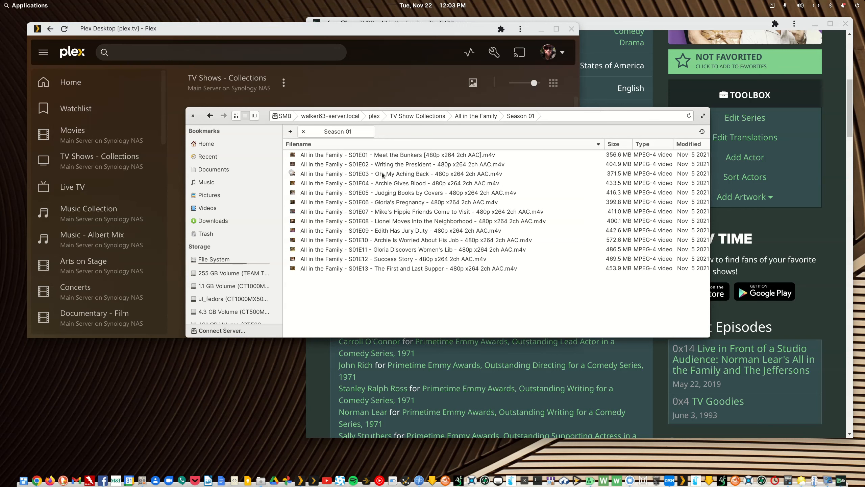
click(210, 116)
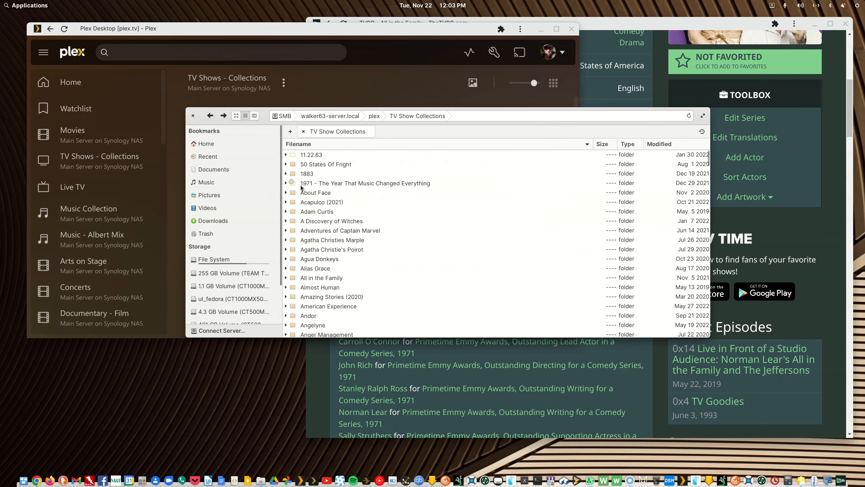
- Return to Plex and open Season 1 of All in the Family at its first episode
click(376, 31)
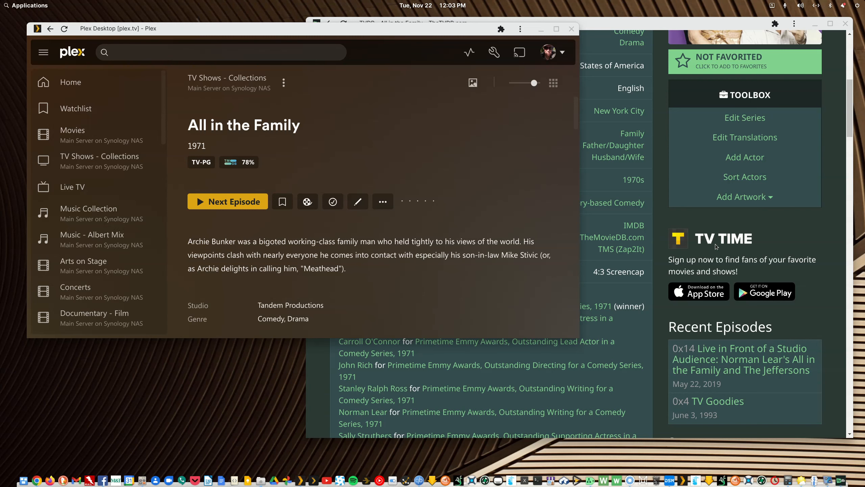
scroll(392, 169, down, 8)
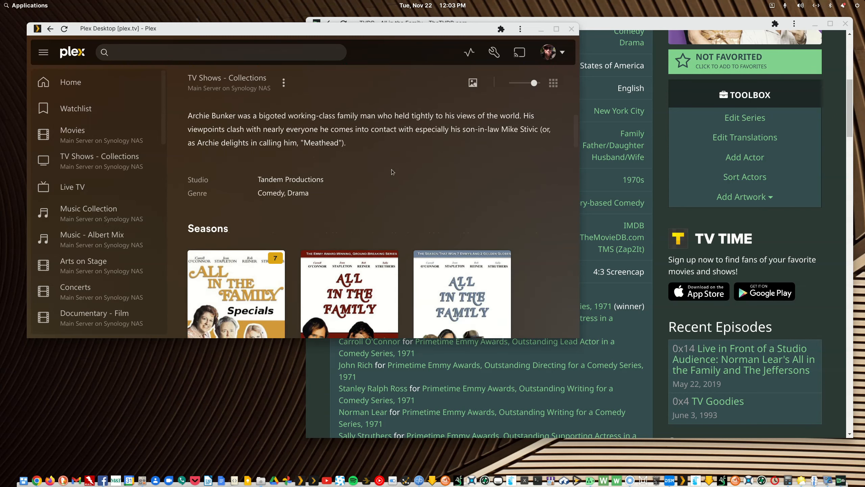
click(395, 203)
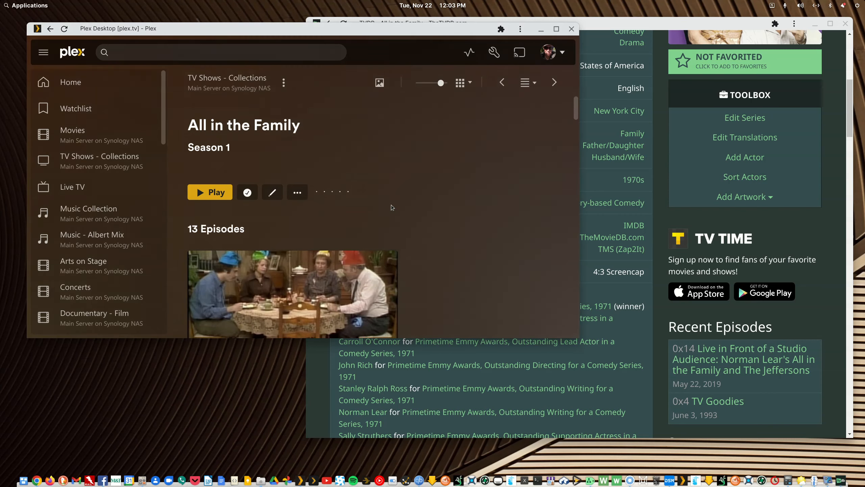
scroll(297, 230, down, 5)
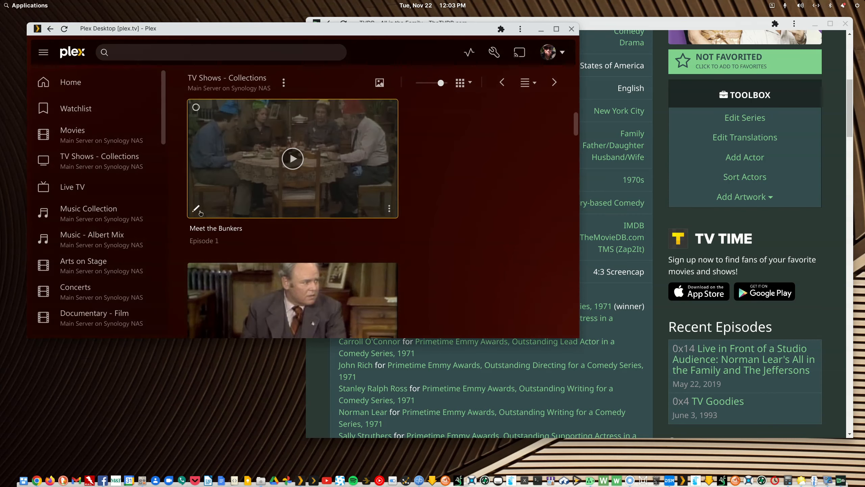
- Examine the Meet the Bunkers file path, highlight its [480p x264 2ch AAC] part, and close the episode details without saving
click(197, 208)
click(137, 212)
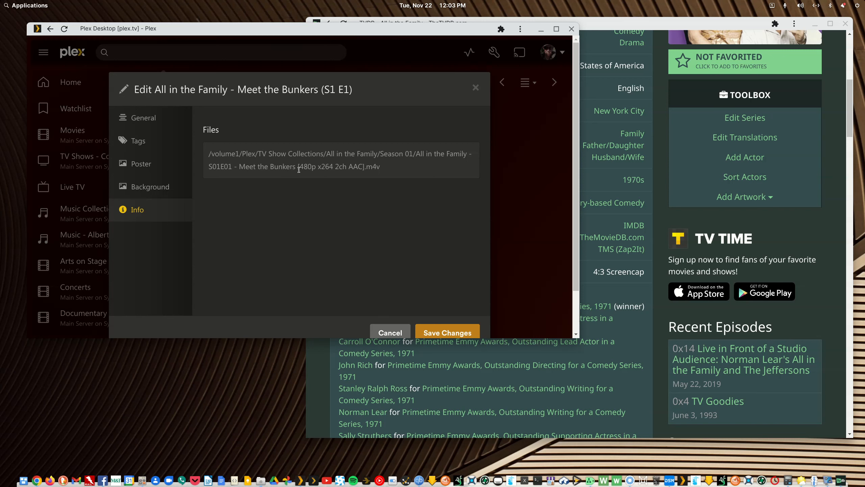
drag(298, 169, 365, 167)
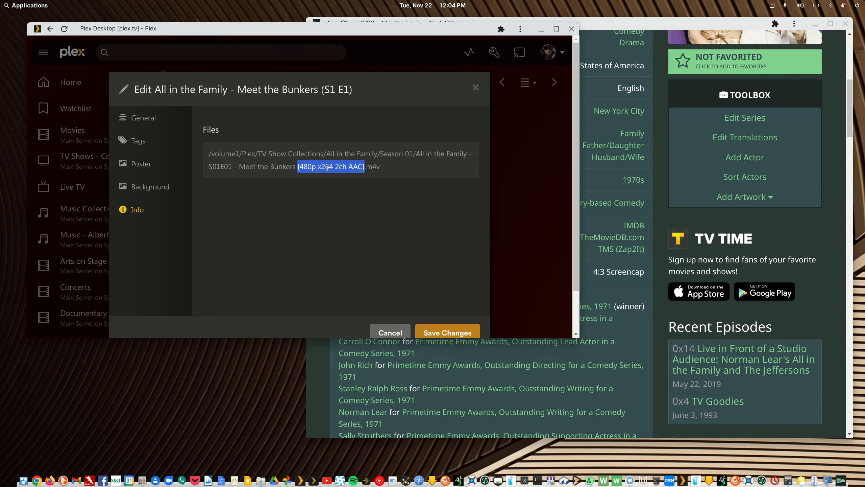
click(384, 330)
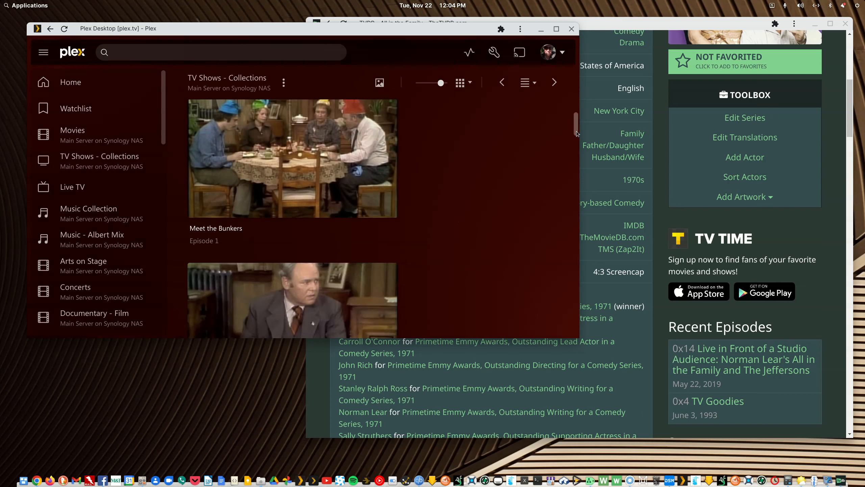
drag(576, 131, 589, 60)
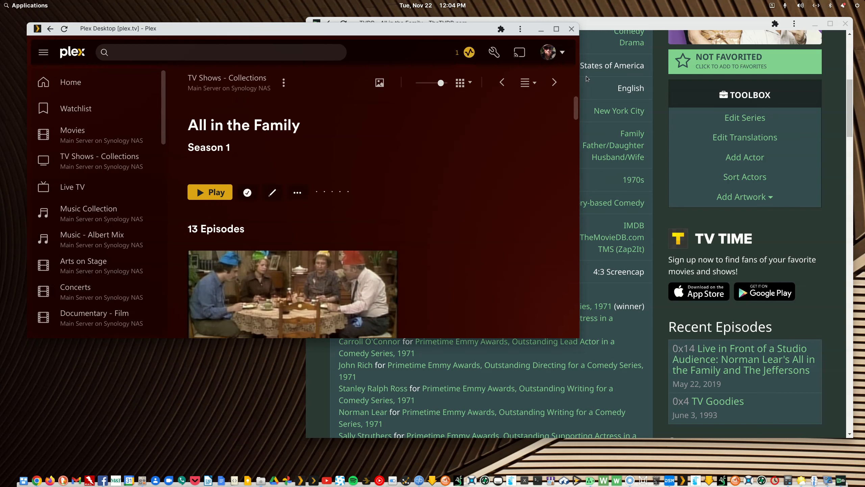